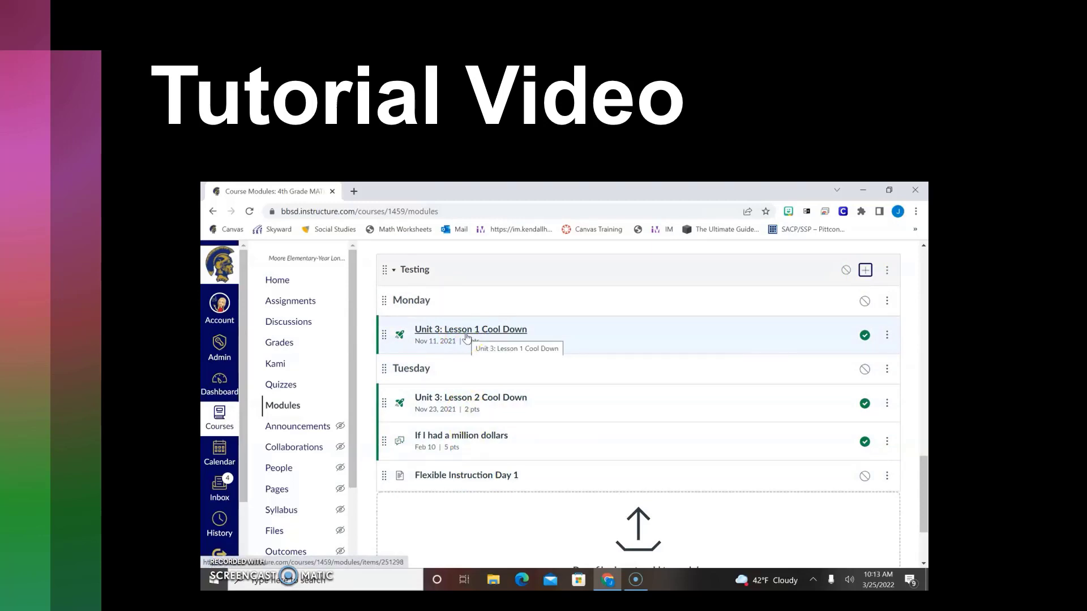
- Edit the Testing module's settings to add a requirement for Unit 3: Lesson 1 Cool Down, completed in sequential order
{"action": "left_click", "coordinate": [865, 270]}
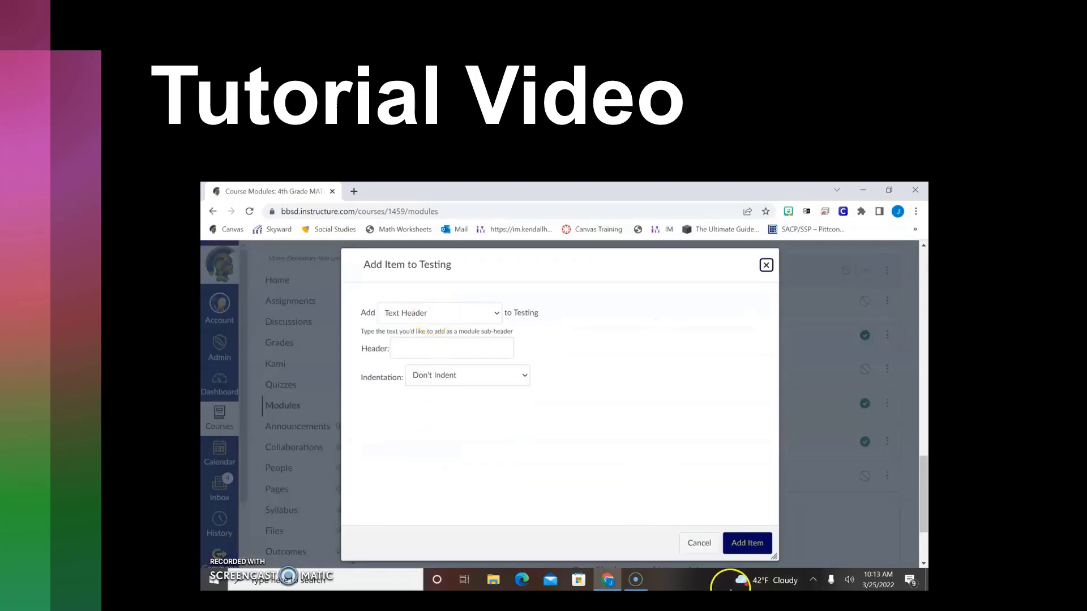
{"action": "left_click", "coordinate": [699, 545]}
{"action": "left_click", "coordinate": [886, 271]}
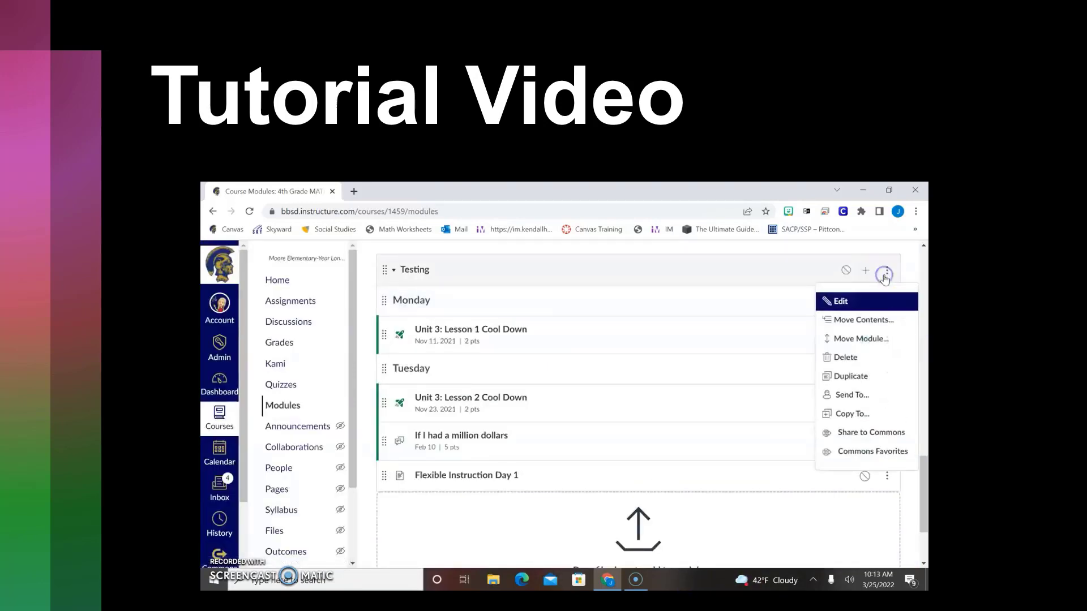
{"action": "left_click", "coordinate": [852, 300]}
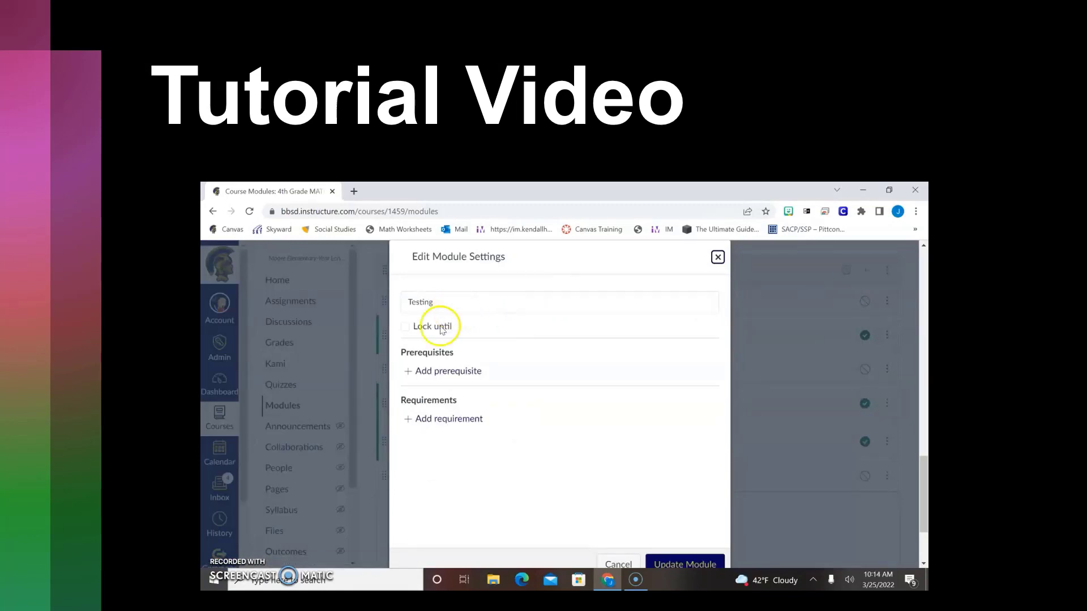
{"action": "left_click", "coordinate": [428, 420]}
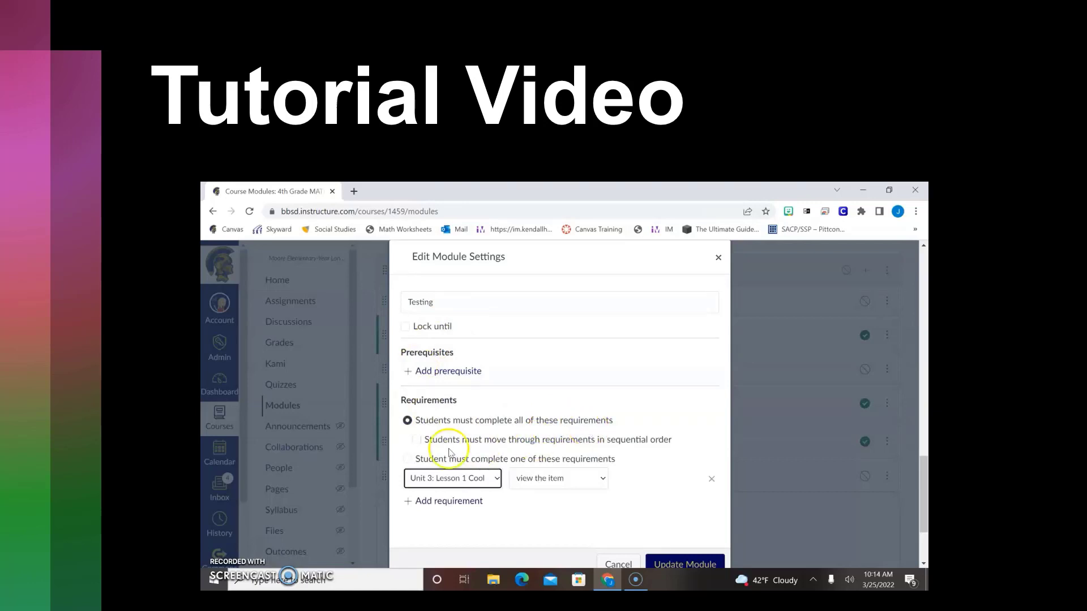
{"action": "left_click", "coordinate": [416, 440]}
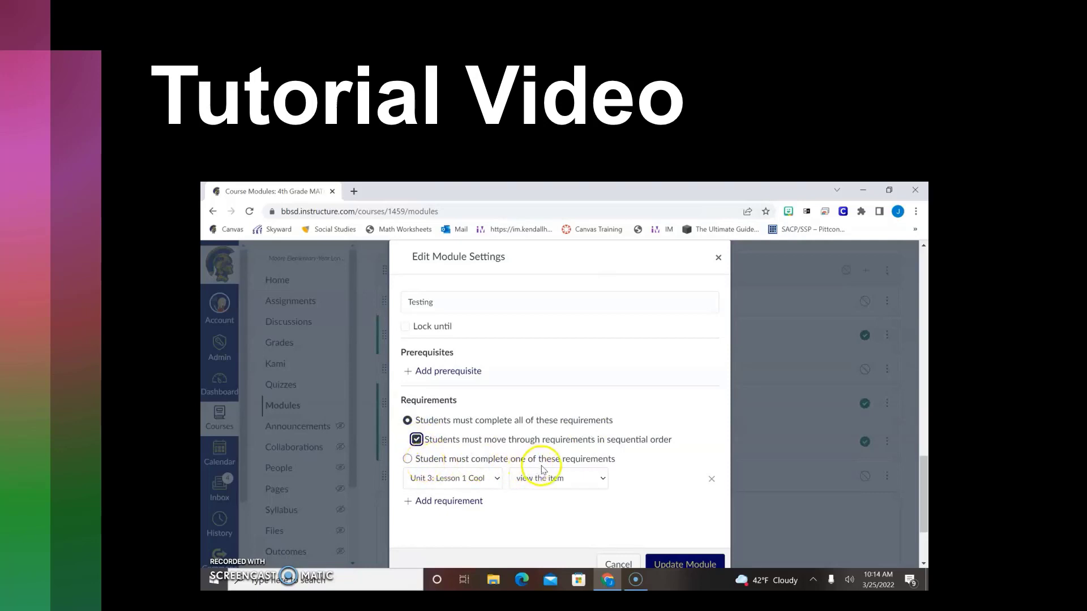
- Set the Unit 3: Lesson 1 Cool Down requirement to "submit the assignment"
{"action": "scroll", "coordinate": [524, 482], "scroll_direction": "down", "scroll_amount": 1}
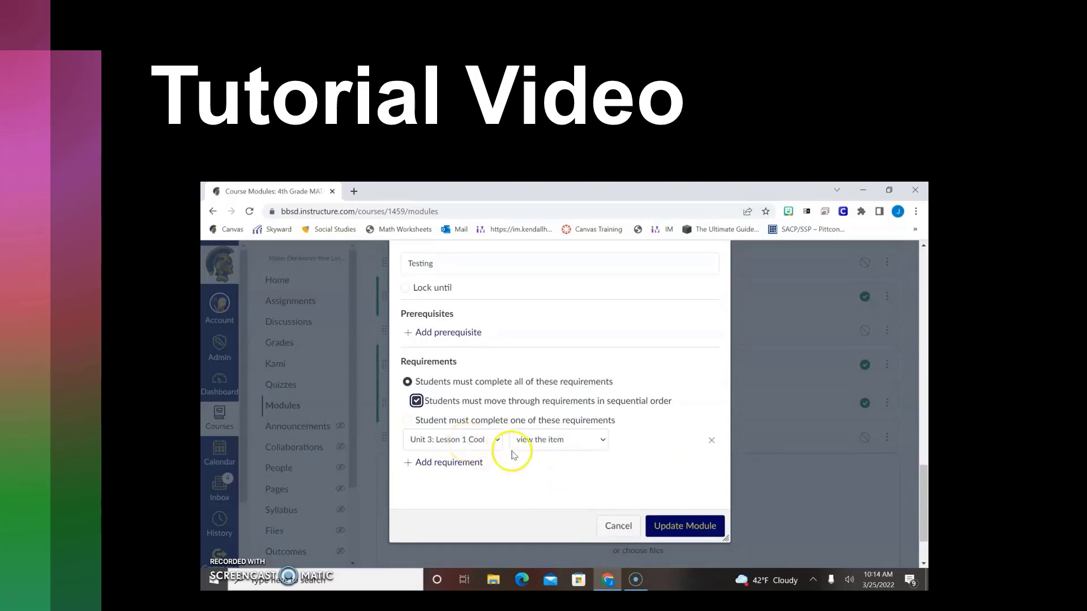
{"action": "left_click", "coordinate": [525, 445]}
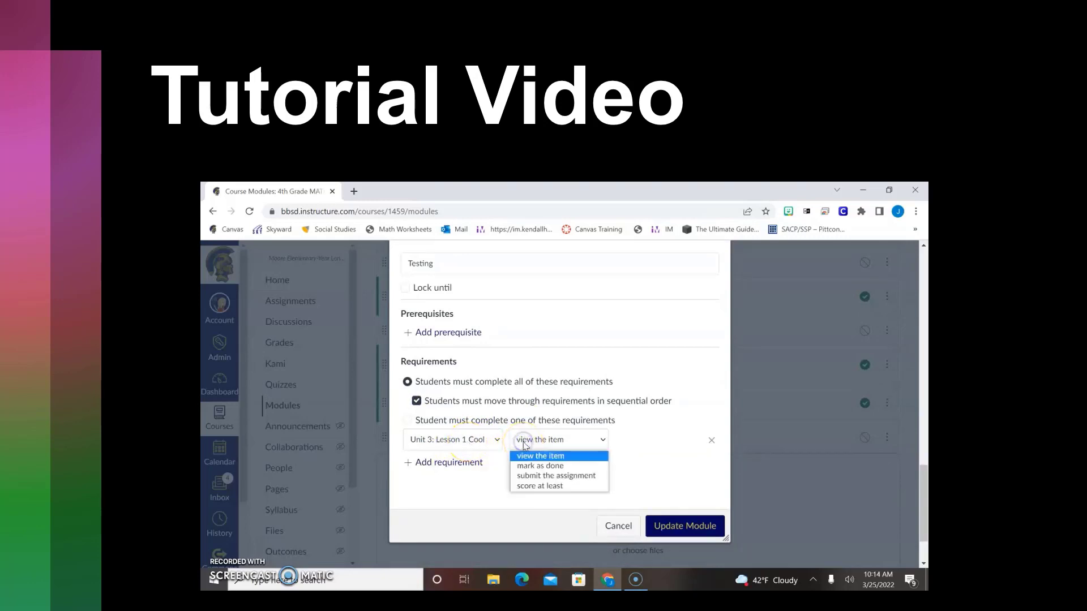
{"action": "left_click", "coordinate": [531, 478]}
- Add a second requirement for Unit 3: Lesson 2 Cool Down and set it to "submit the assignment"
{"action": "left_click", "coordinate": [442, 463]}
{"action": "left_click", "coordinate": [440, 468]}
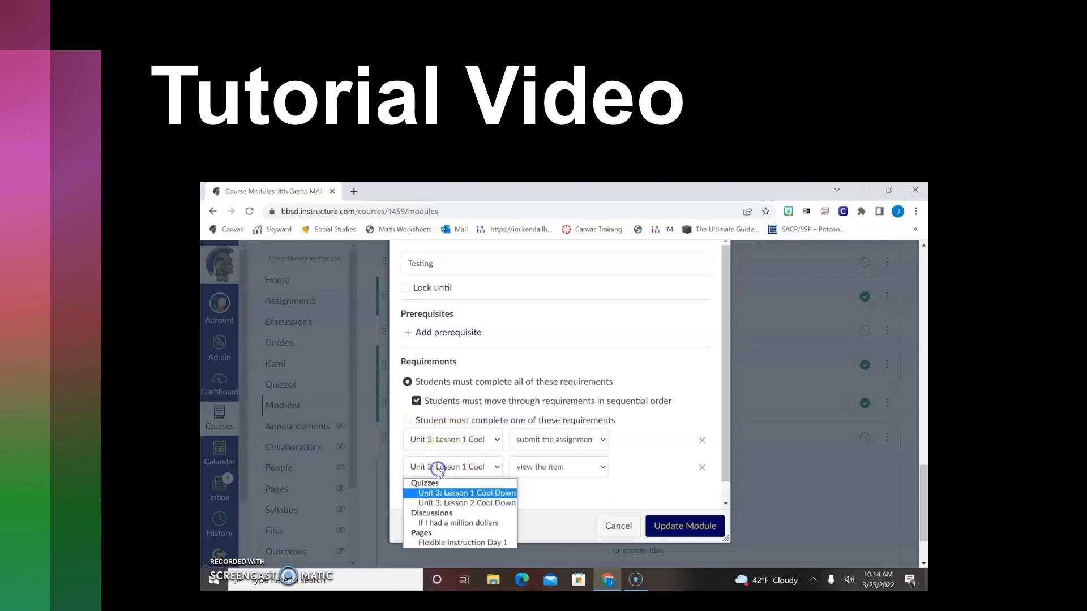
{"action": "left_click", "coordinate": [447, 503]}
{"action": "left_click", "coordinate": [525, 468]}
{"action": "left_click", "coordinate": [538, 504]}
- Add a third requirement for If I had a million dollars, set it to "contribute to the page", and update the module
{"action": "left_click", "coordinate": [472, 490]}
{"action": "left_click", "coordinate": [474, 493]}
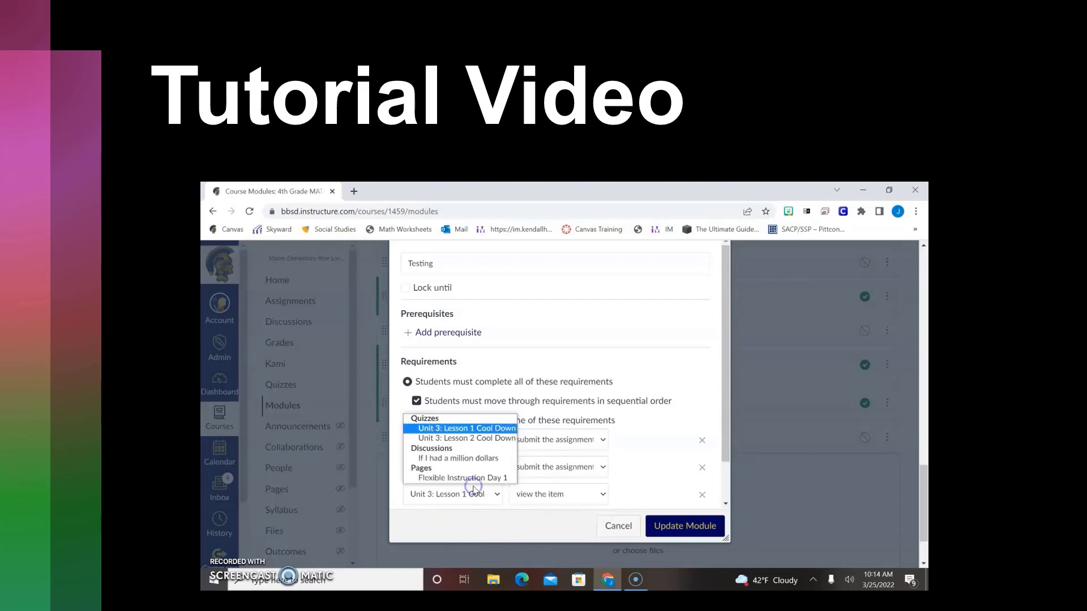
{"action": "left_click", "coordinate": [452, 459]}
{"action": "left_click", "coordinate": [541, 496]}
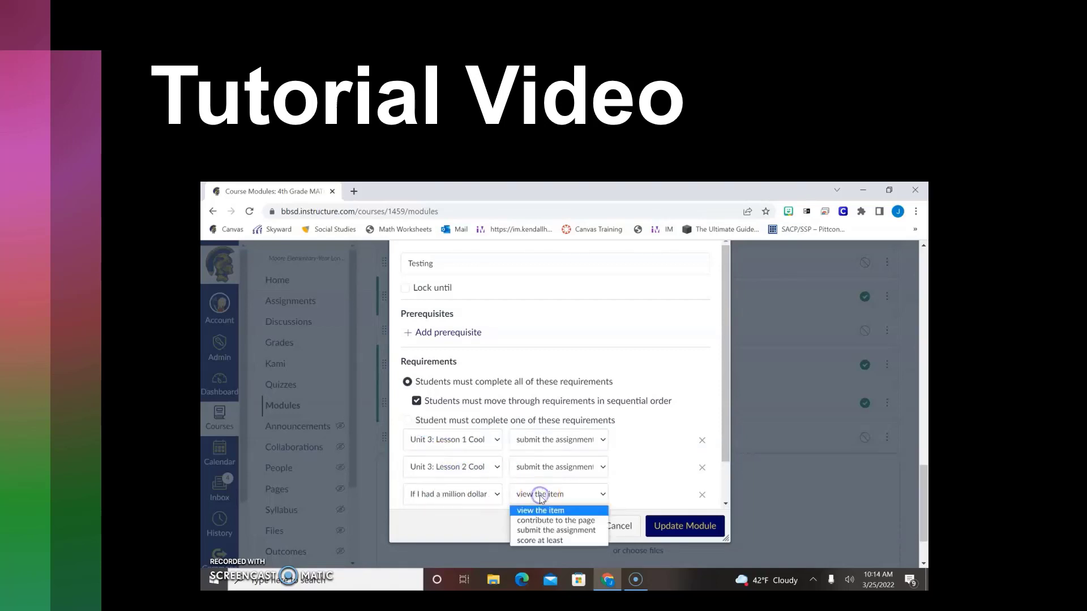
{"action": "left_click", "coordinate": [540, 520]}
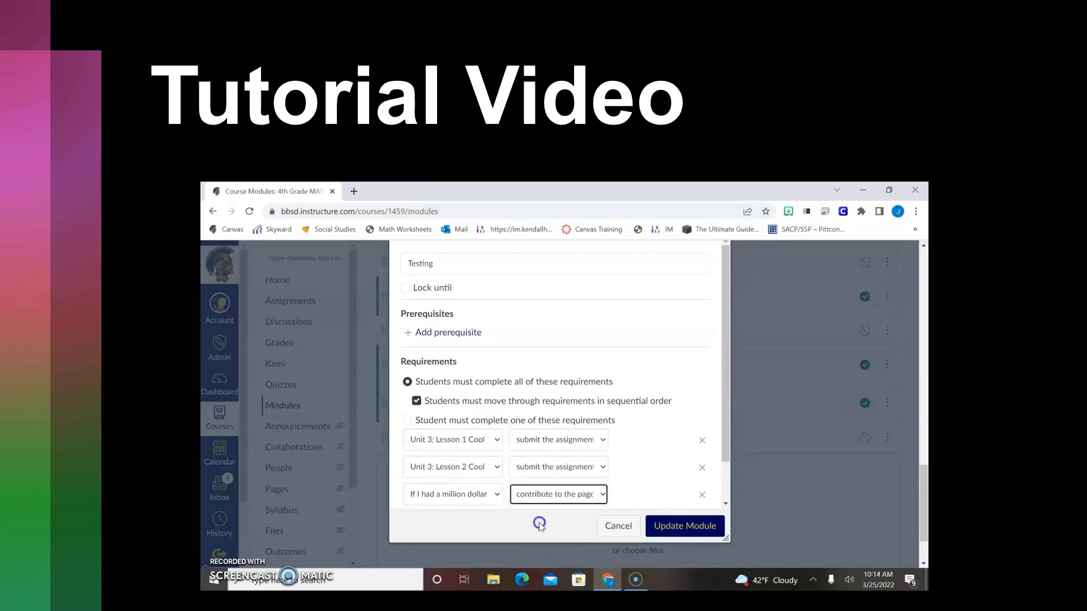
{"action": "left_click", "coordinate": [660, 532]}
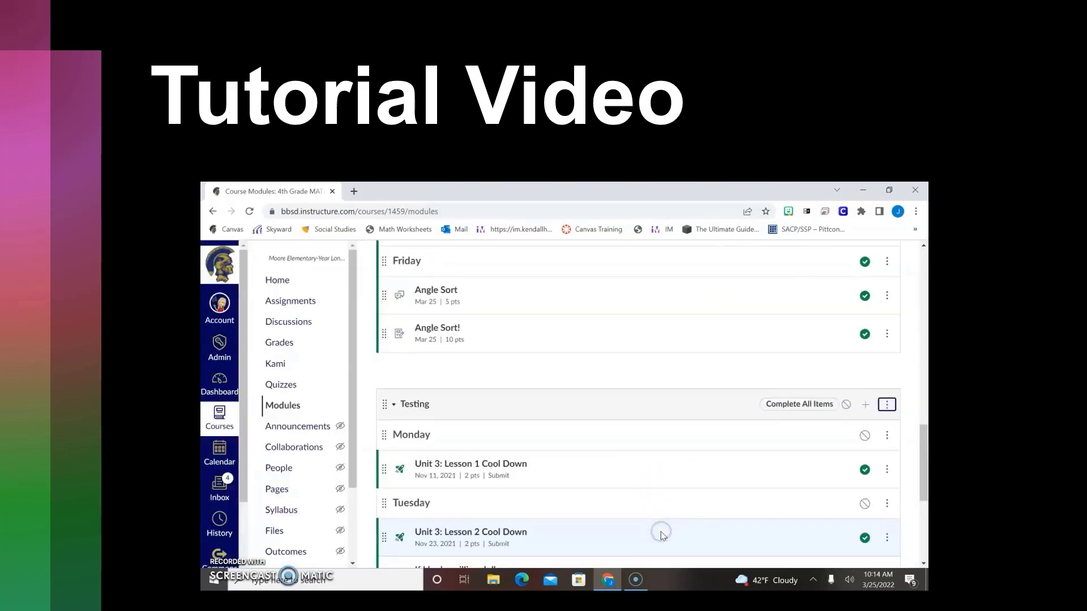
- Examine the requirement labels under the items in the Testing and Week of 3.21 modules
{"action": "scroll", "coordinate": [654, 529], "scroll_direction": "down", "scroll_amount": 5}
{"action": "scroll", "coordinate": [653, 528], "scroll_direction": "up", "scroll_amount": 3}
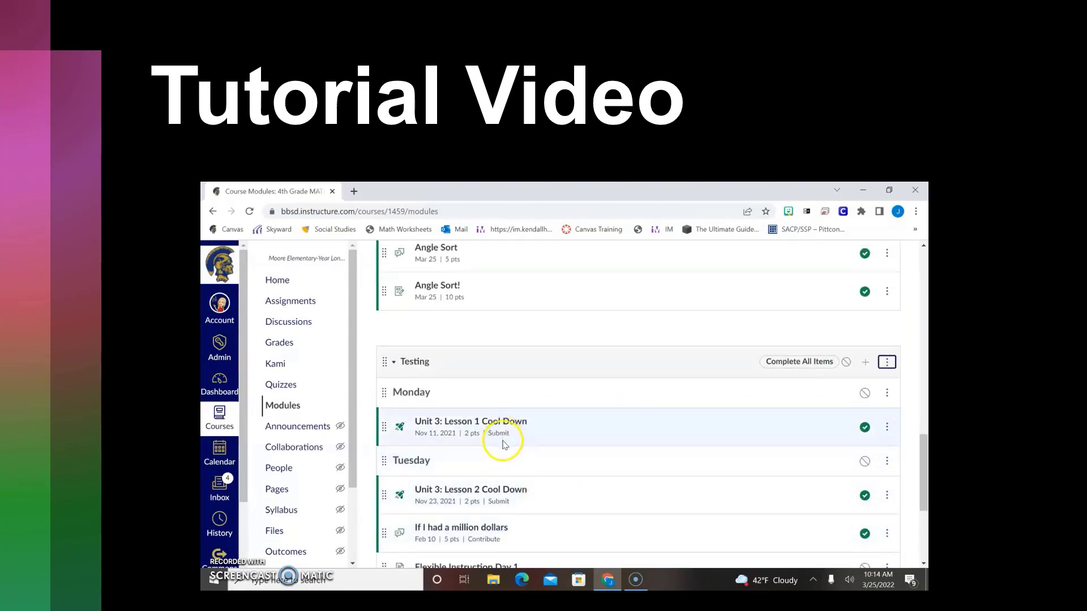
{"action": "scroll", "coordinate": [494, 540], "scroll_direction": "down", "scroll_amount": 2}
{"action": "scroll", "coordinate": [495, 537], "scroll_direction": "up", "scroll_amount": 3}
{"action": "scroll", "coordinate": [496, 487], "scroll_direction": "up", "scroll_amount": 1}
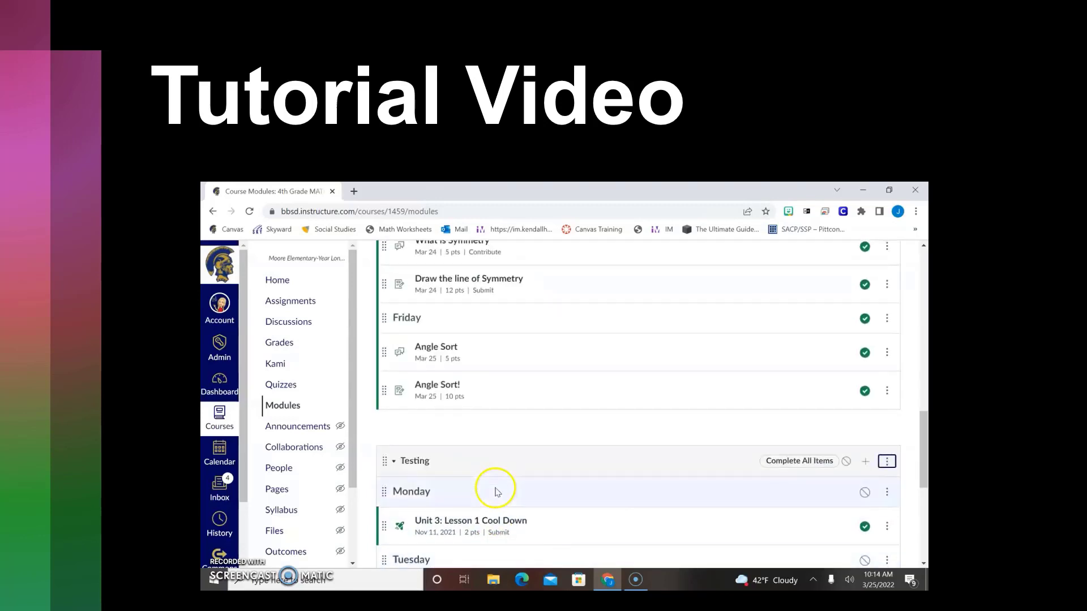
{"action": "scroll", "coordinate": [555, 519], "scroll_direction": "down", "scroll_amount": 2}
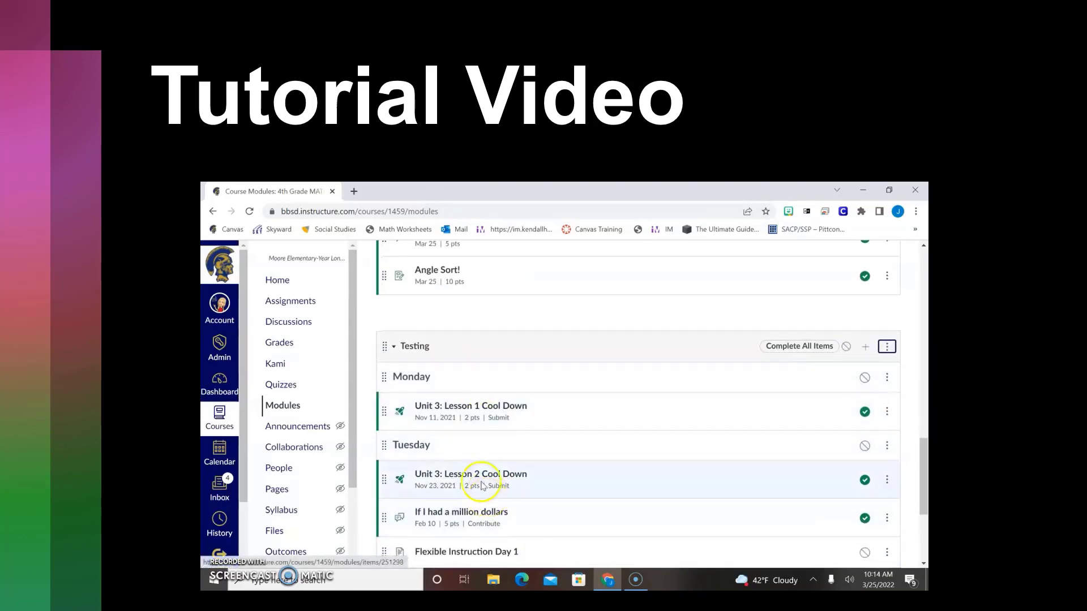
{"action": "scroll", "coordinate": [519, 450], "scroll_direction": "up", "scroll_amount": 5}
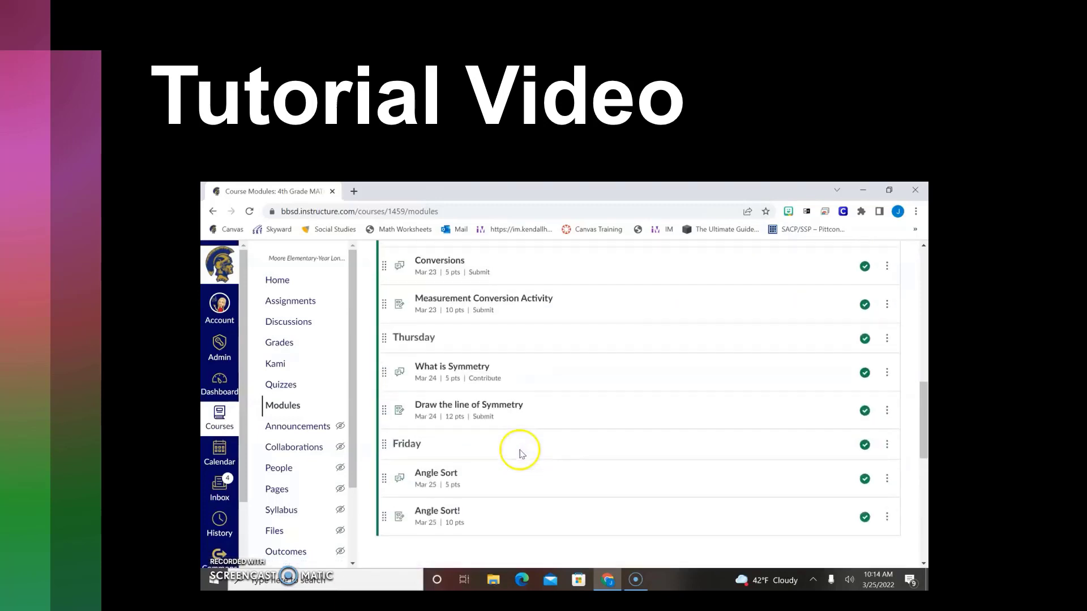
{"action": "scroll", "coordinate": [526, 369], "scroll_direction": "up", "scroll_amount": 2}
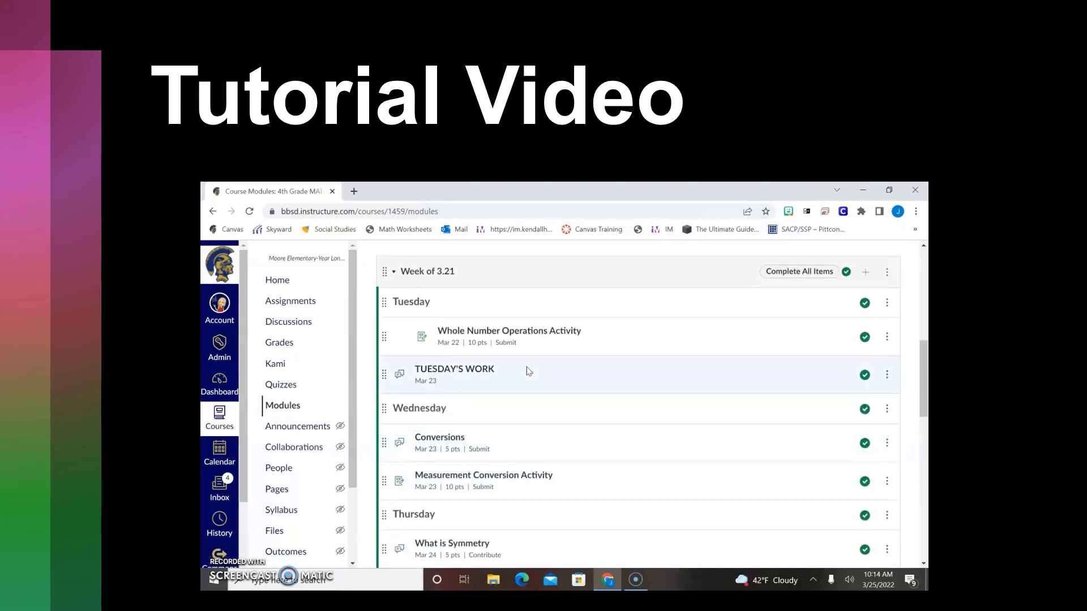
{"action": "scroll", "coordinate": [527, 371], "scroll_direction": "down", "scroll_amount": 1}
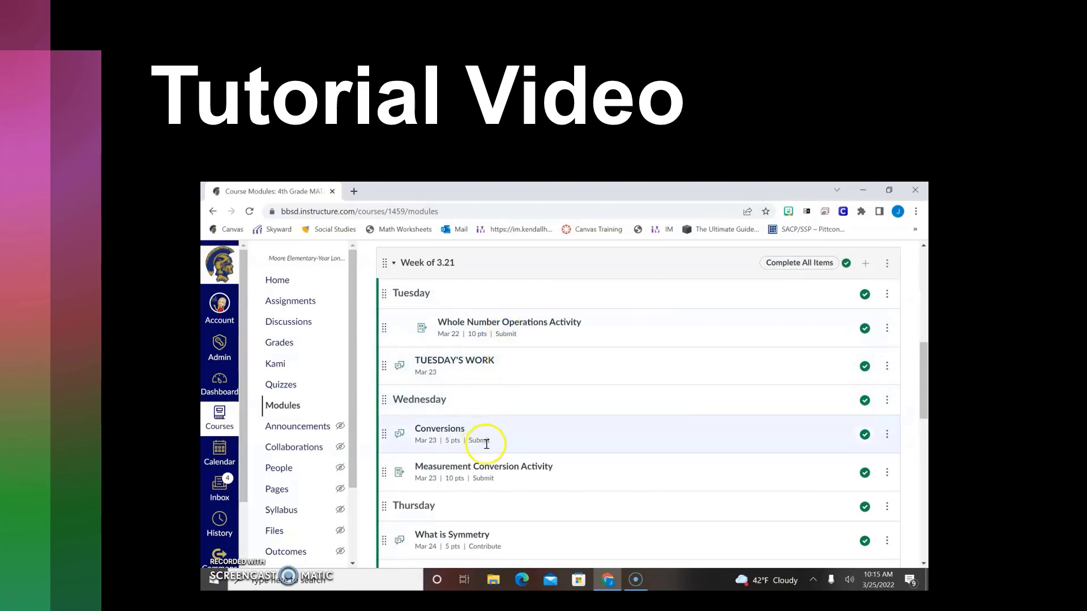
{"action": "scroll", "coordinate": [481, 475], "scroll_direction": "down", "scroll_amount": 1}
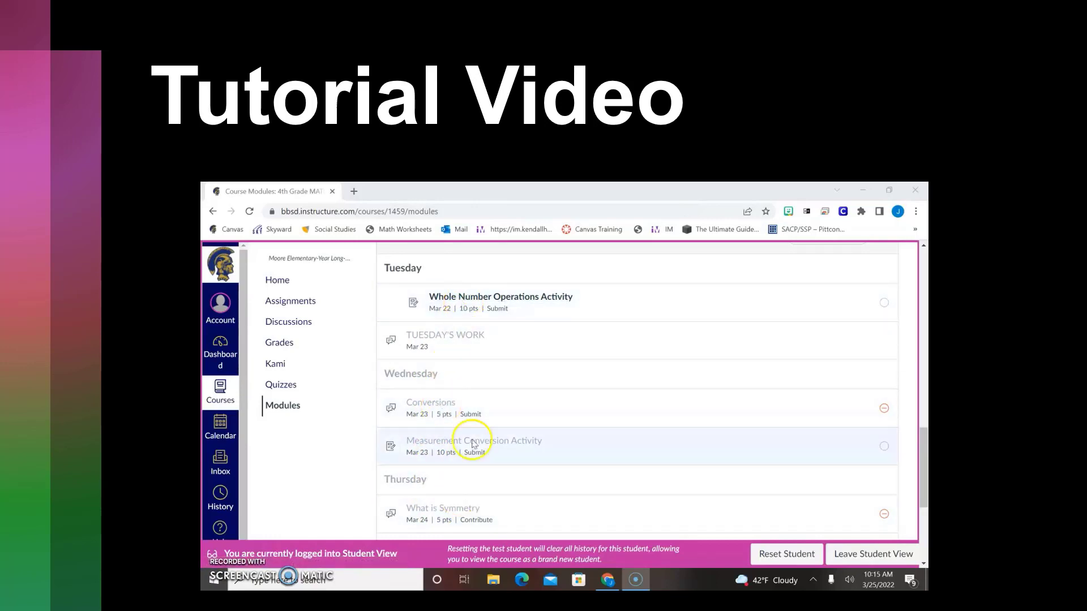
- In Student View, open the Whole Number Operations Activity, advance to the TUESDAY'S WORK discussion and look through its replies
{"action": "left_click", "coordinate": [479, 298]}
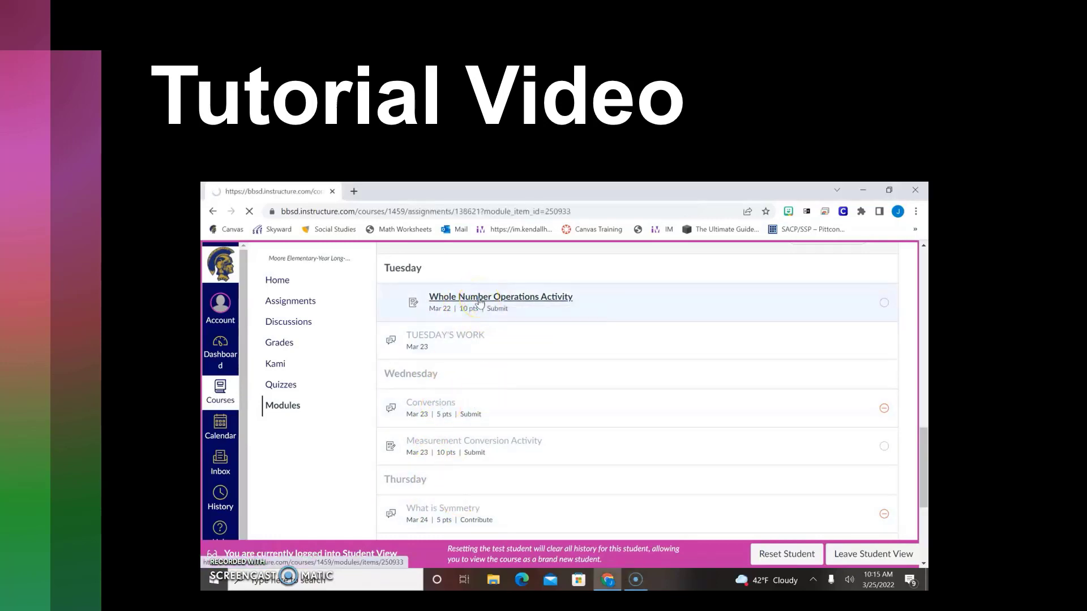
{"action": "scroll", "coordinate": [538, 433], "scroll_direction": "down", "scroll_amount": 5}
{"action": "scroll", "coordinate": [537, 434], "scroll_direction": "up", "scroll_amount": 3}
{"action": "scroll", "coordinate": [583, 420], "scroll_direction": "down", "scroll_amount": 3}
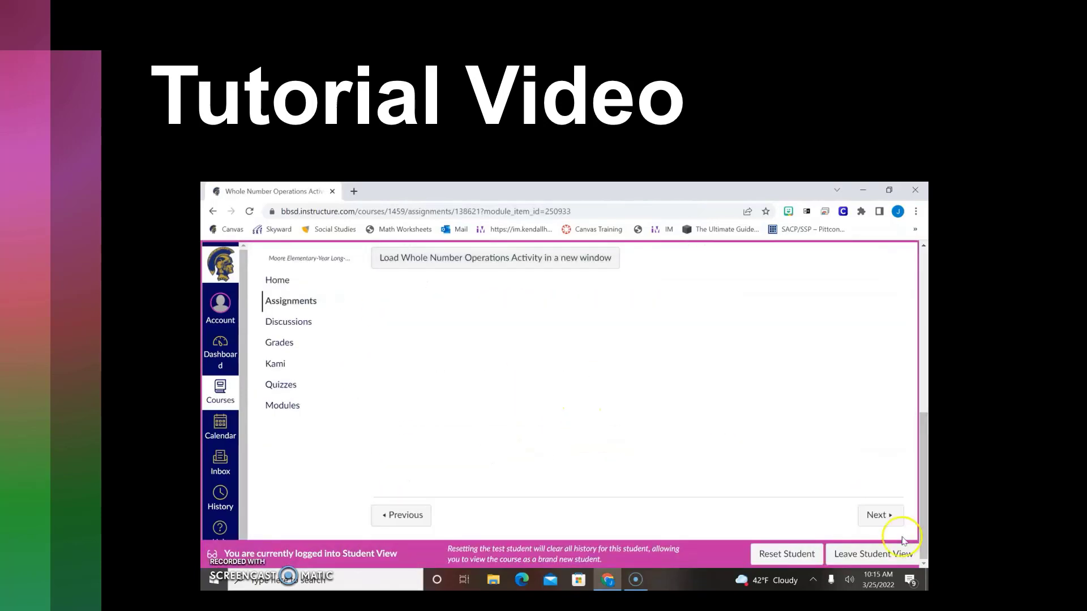
{"action": "left_click", "coordinate": [866, 516]}
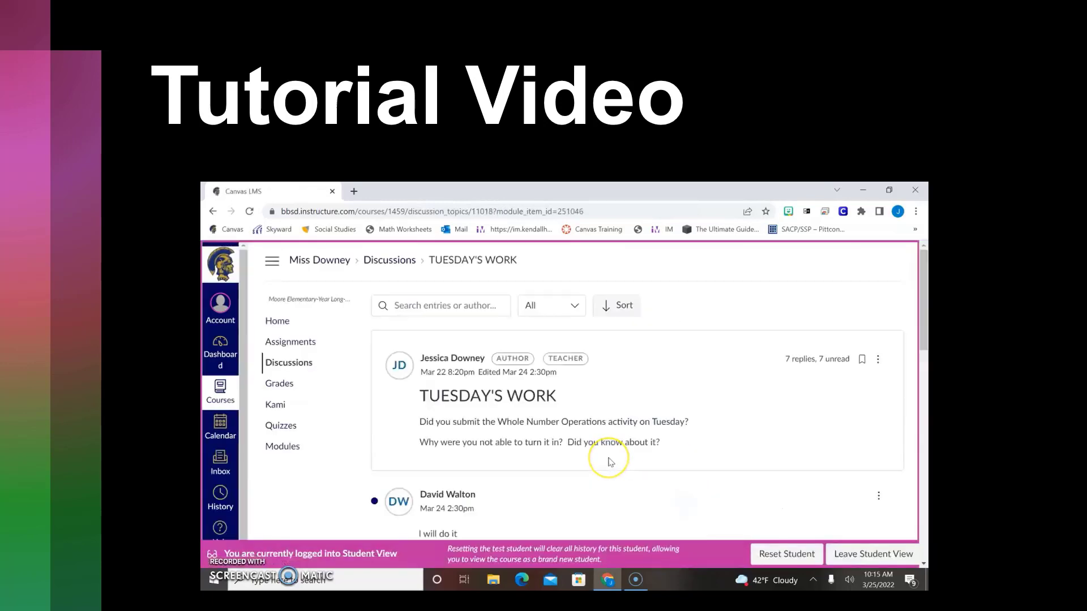
{"action": "scroll", "coordinate": [609, 462], "scroll_direction": "down", "scroll_amount": 6}
{"action": "scroll", "coordinate": [609, 463], "scroll_direction": "up", "scroll_amount": 6}
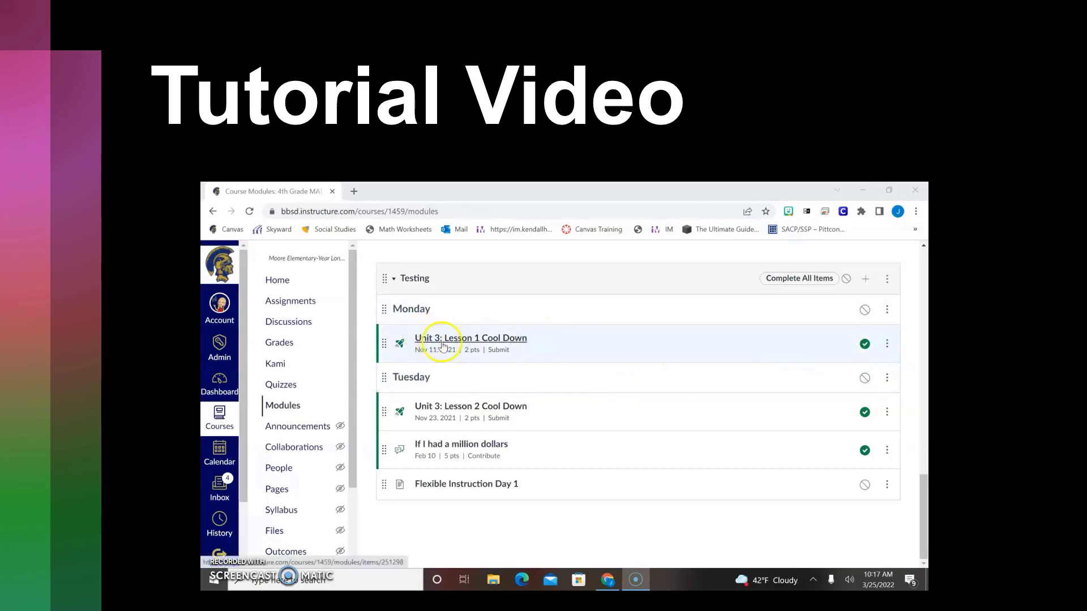
- Examine the item options of the Tuesday header in Week of 3.21 and the publish status of the modules and their items
{"action": "left_click", "coordinate": [527, 340]}
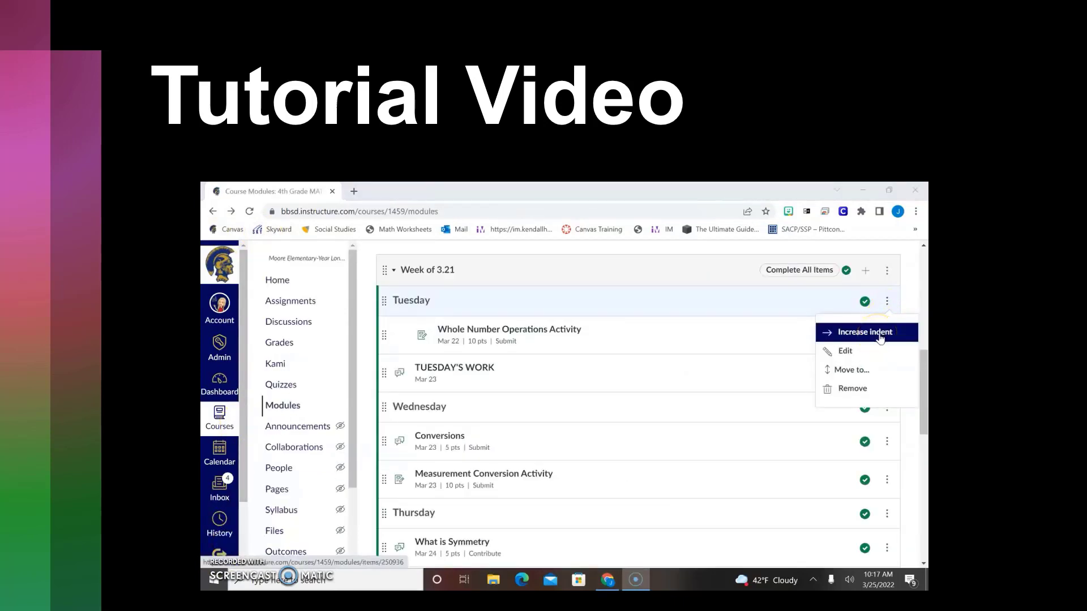
{"action": "left_click", "coordinate": [862, 358]}
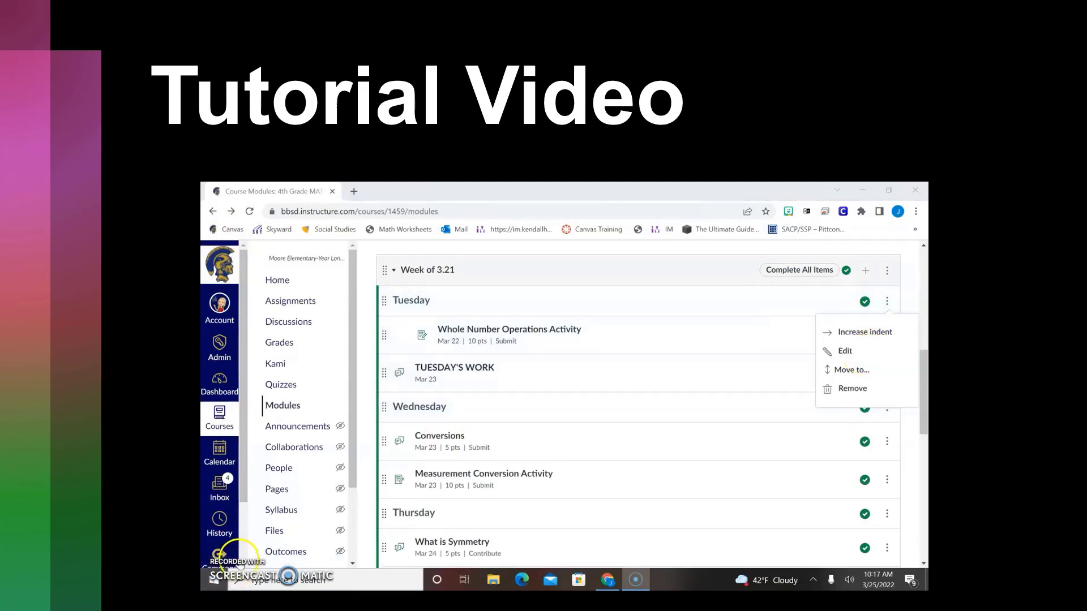
{"action": "left_click", "coordinate": [681, 369]}
{"action": "scroll", "coordinate": [682, 371], "scroll_direction": "up", "scroll_amount": 3}
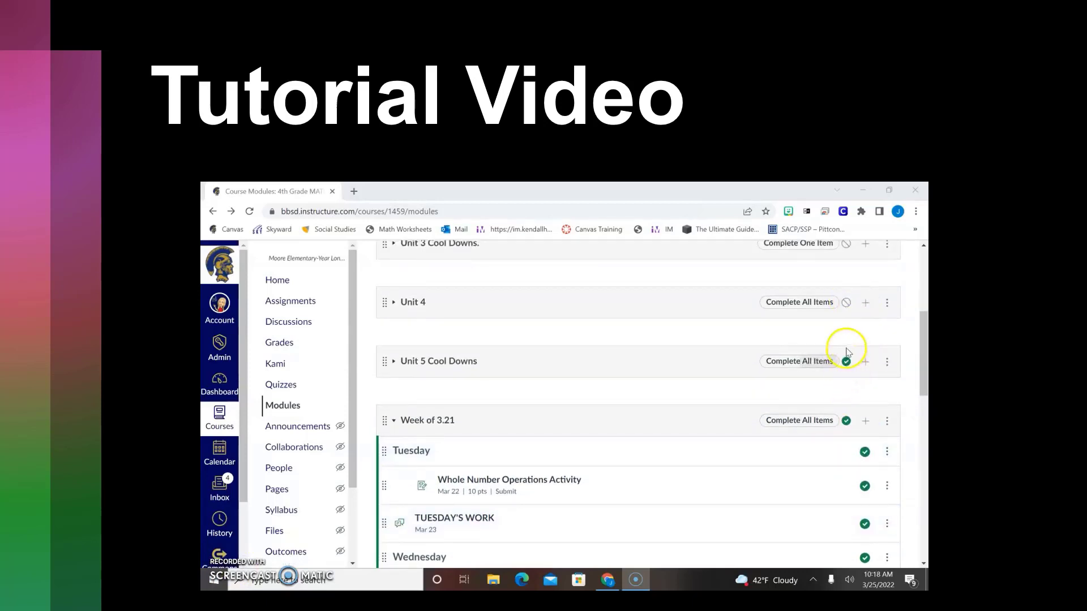
{"action": "left_click", "coordinate": [850, 365]}
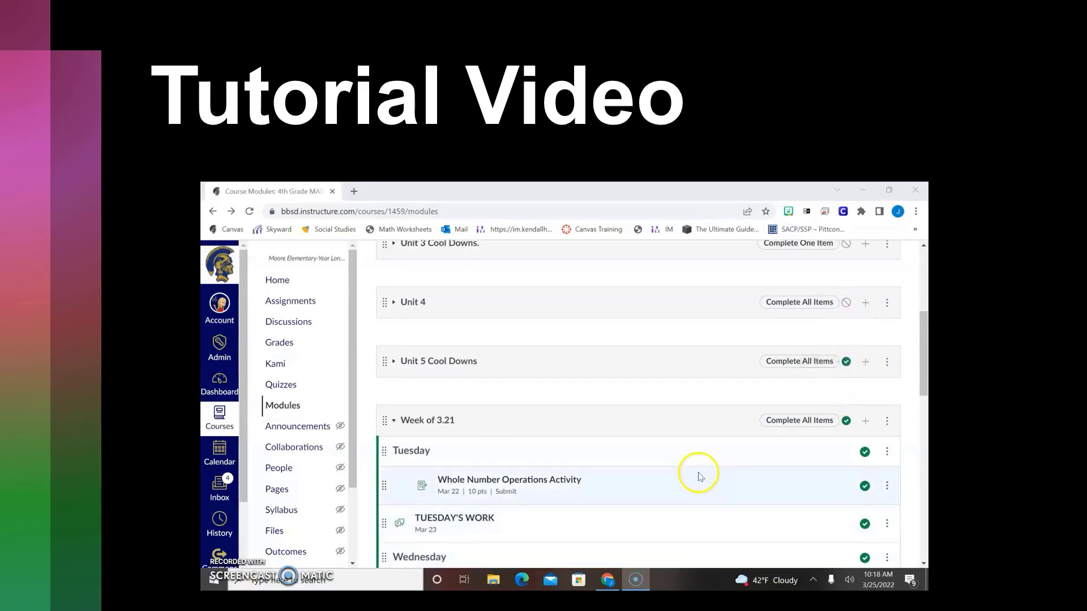
{"action": "left_click", "coordinate": [846, 365]}
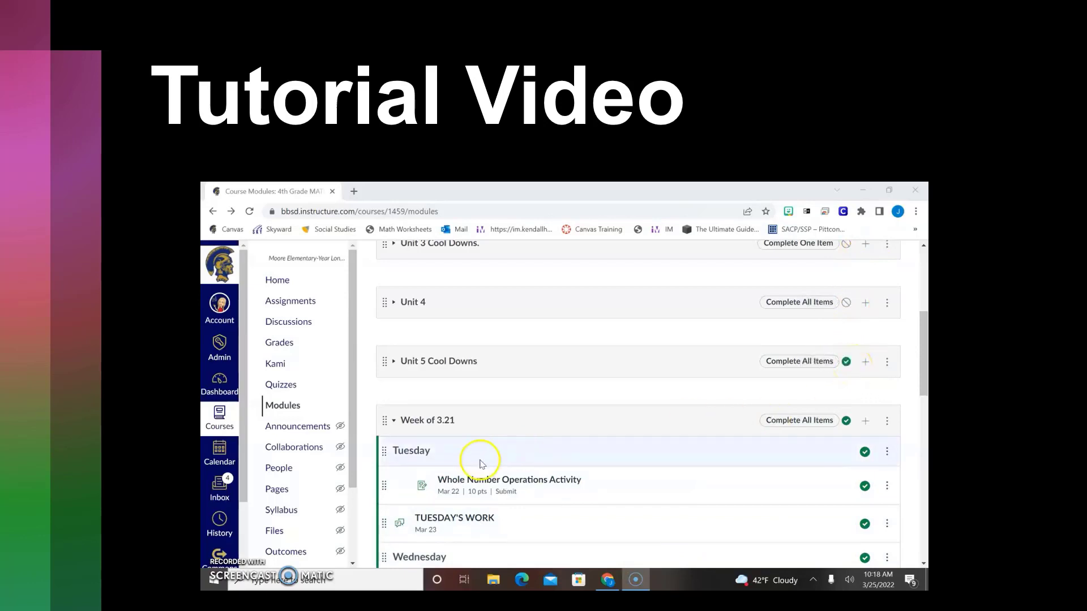
{"action": "scroll", "coordinate": [478, 461], "scroll_direction": "down", "scroll_amount": 15}
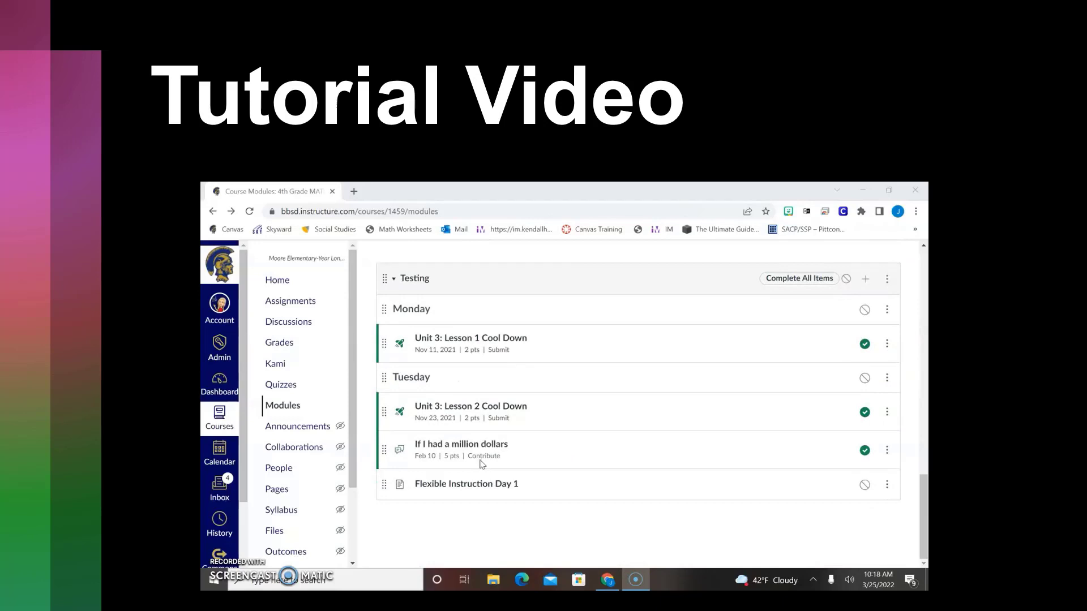
{"action": "scroll", "coordinate": [481, 463], "scroll_direction": "up", "scroll_amount": 3}
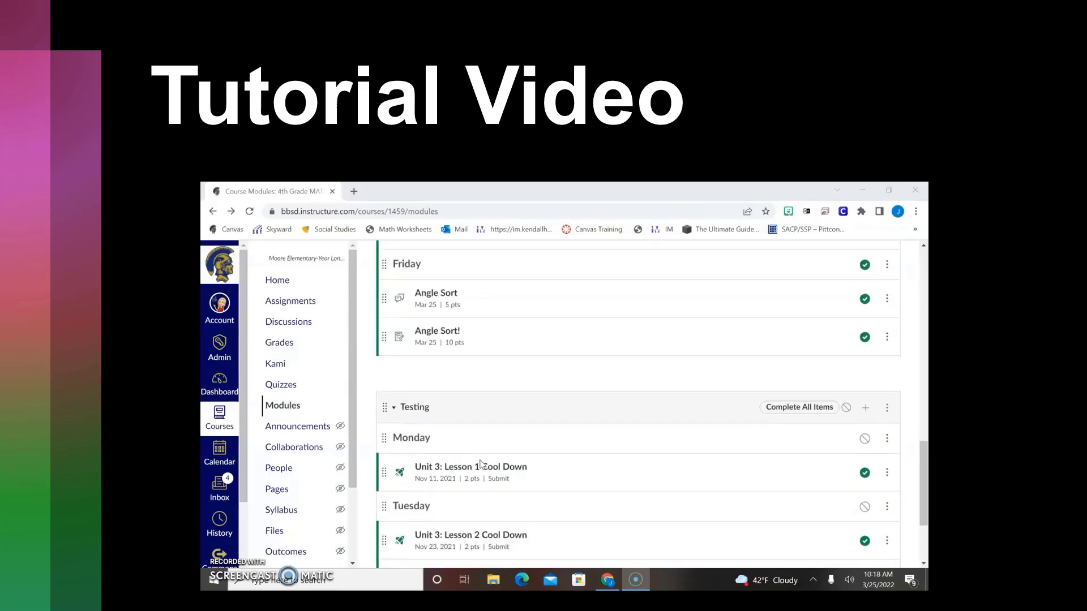
{"action": "scroll", "coordinate": [480, 464], "scroll_direction": "up", "scroll_amount": 2}
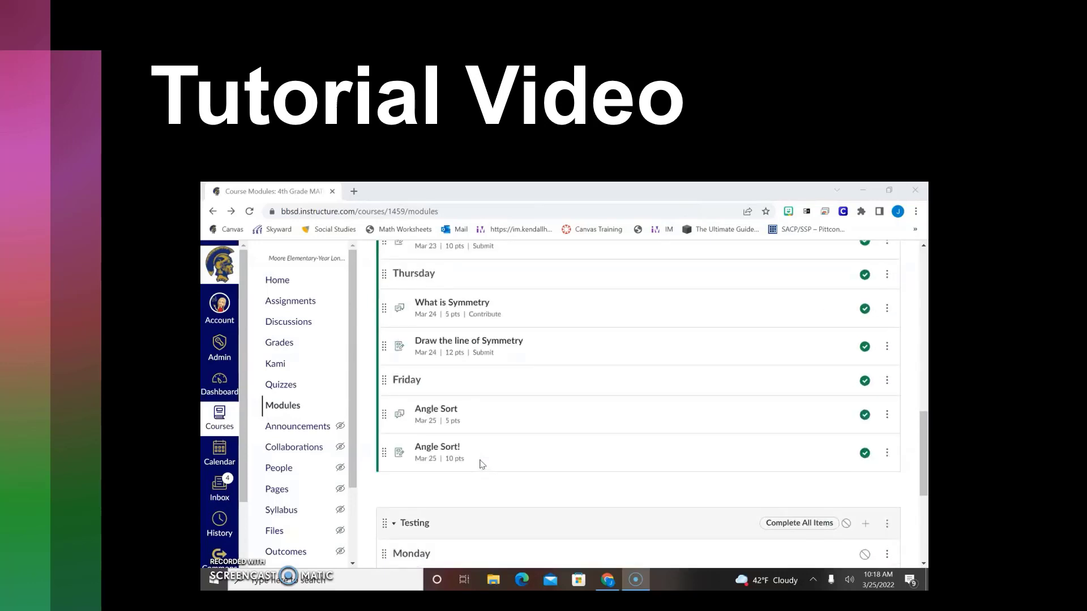
{"action": "scroll", "coordinate": [481, 465], "scroll_direction": "up", "scroll_amount": 1}
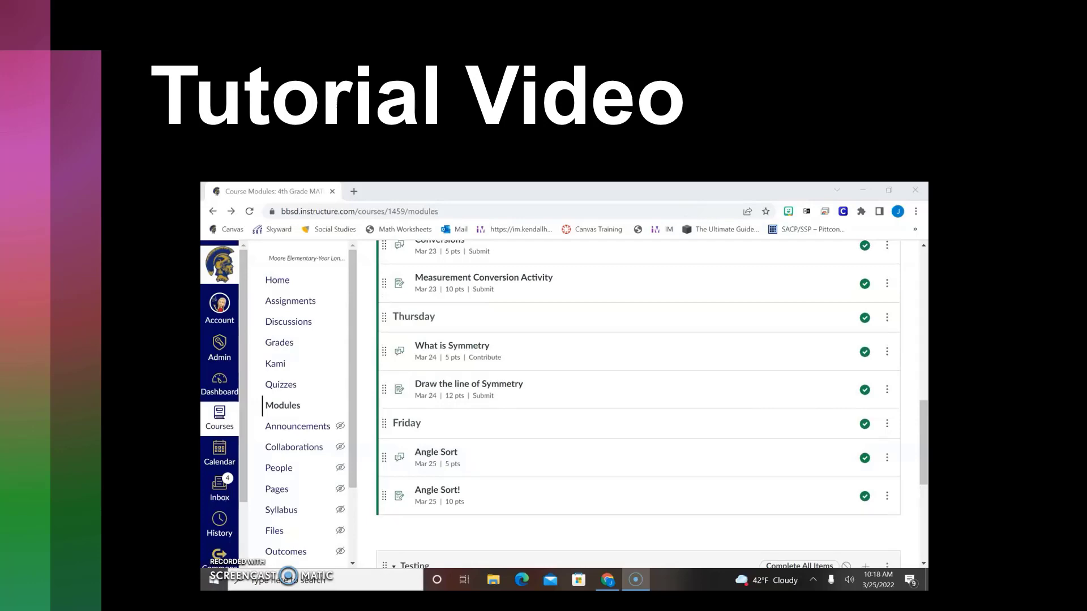
- Advance the slideshow past the Pages slide to the next Tutorial Video slide and play the AIU presentation video
{"action": "left_click", "coordinate": [1071, 573]}
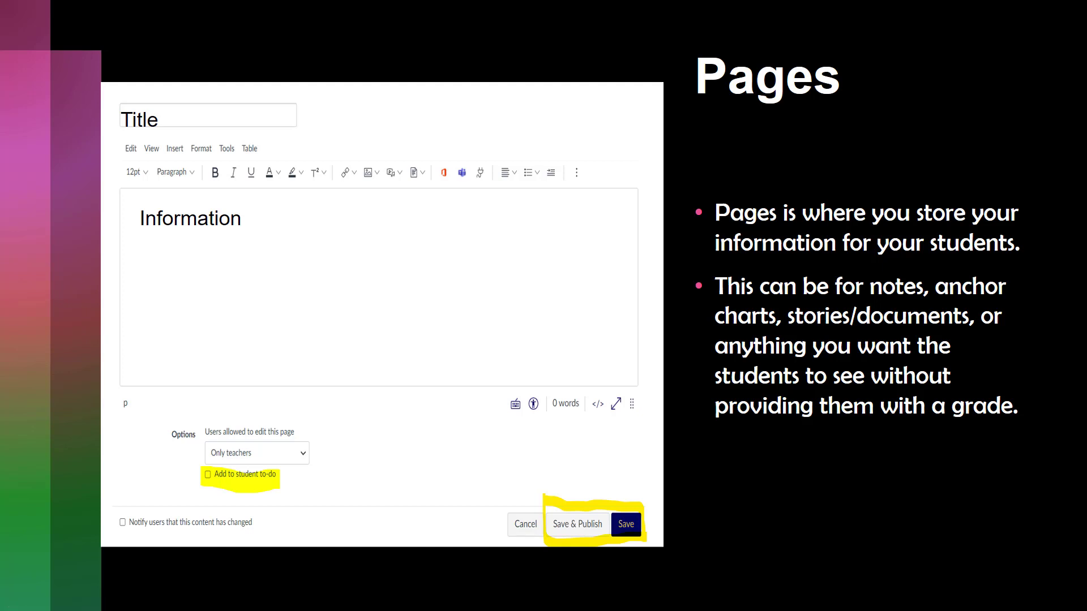
{"action": "key", "text": "Right"}
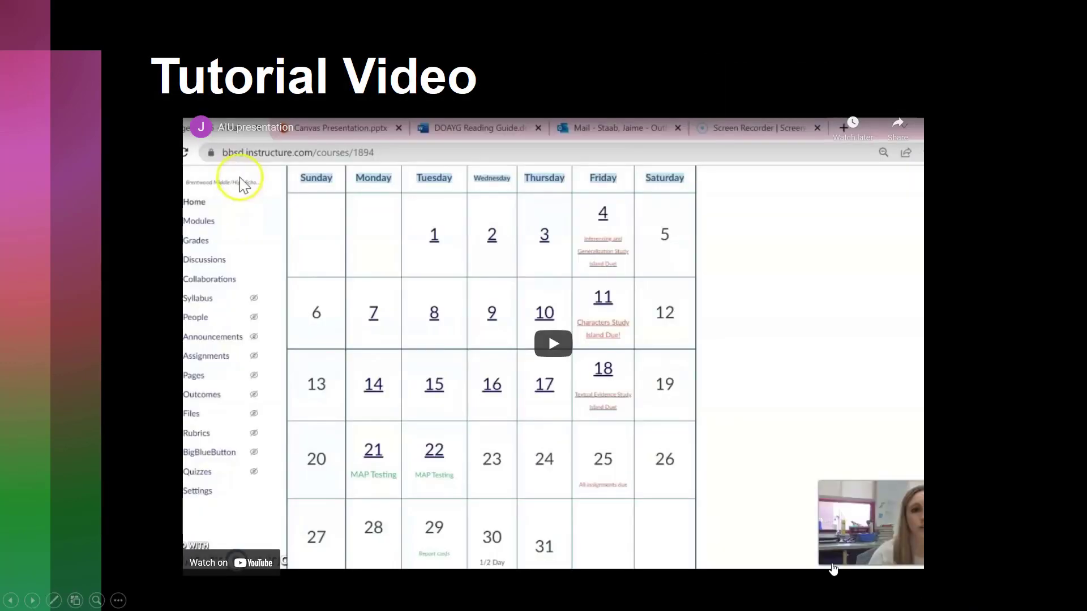
{"action": "left_click", "coordinate": [537, 350]}
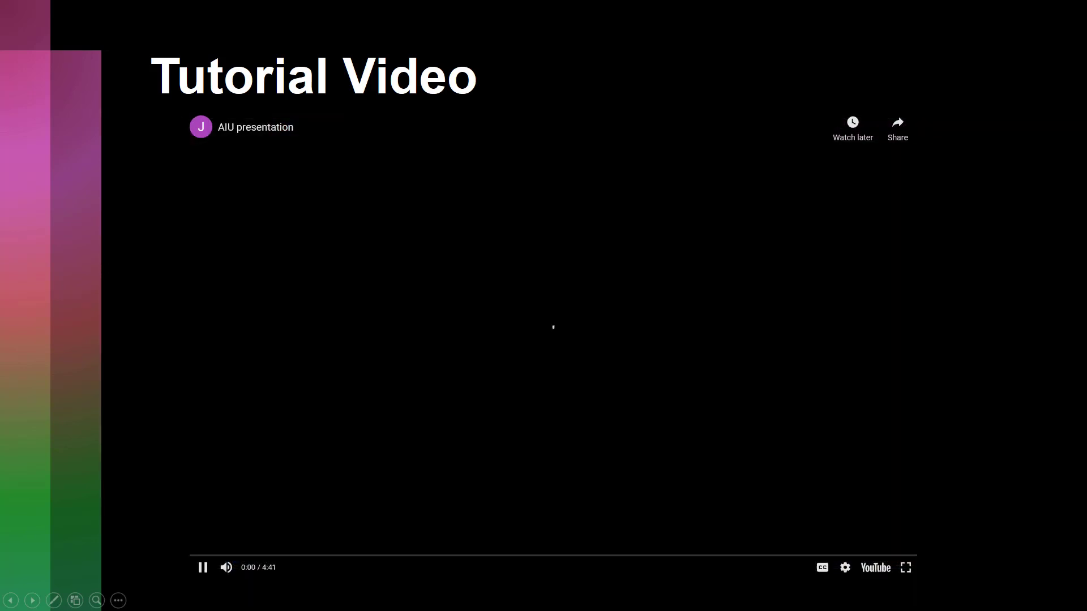